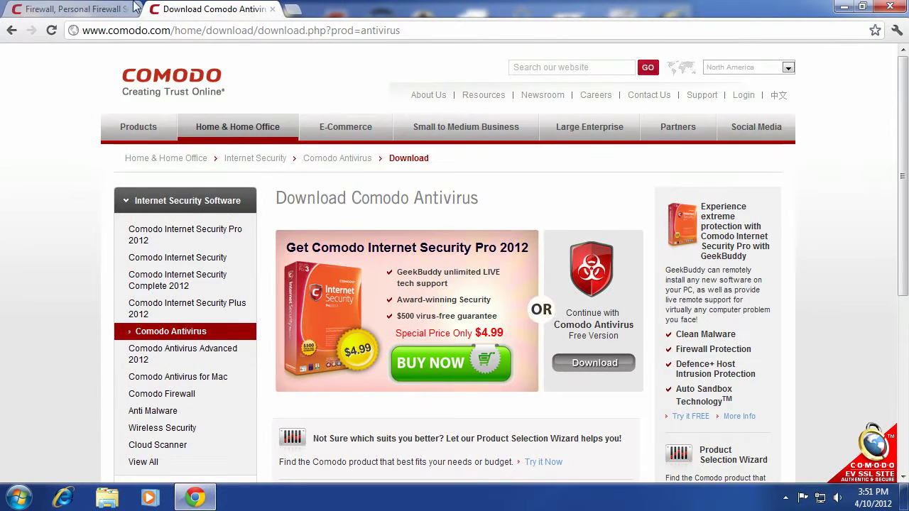
Bring the 'Firewall, Personal Firewall' tab (personalfirewall.comodo.com) to the front in Chrome
{"action": "left_click", "coordinate": [96, 10]}
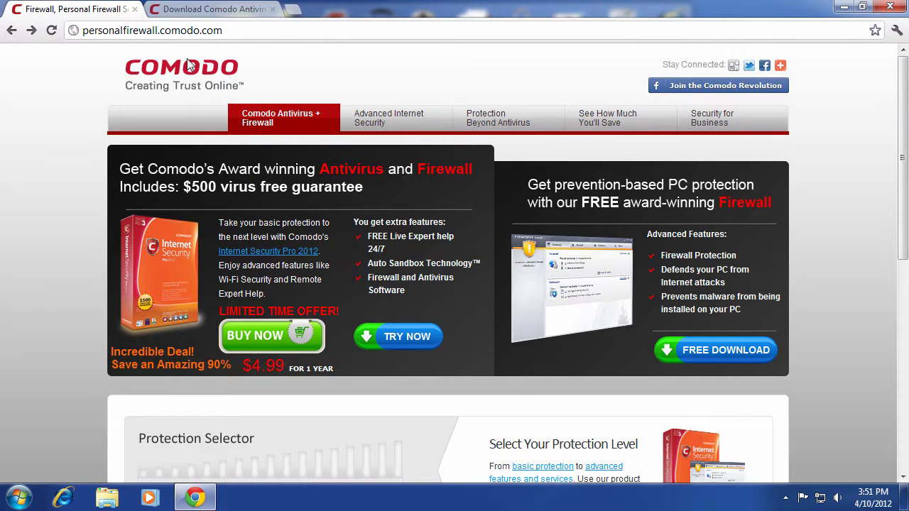
Glance at the antivirus tab, then open the free Comodo Firewall for Windows download page
{"action": "left_click", "coordinate": [216, 12]}
{"action": "left_click", "coordinate": [103, 7]}
{"action": "left_click", "coordinate": [225, 35]}
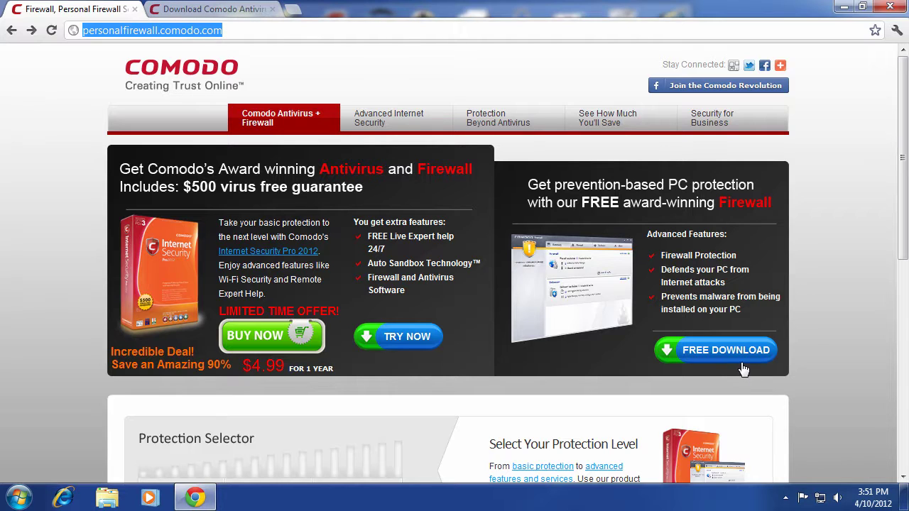
{"action": "left_click", "coordinate": [736, 366]}
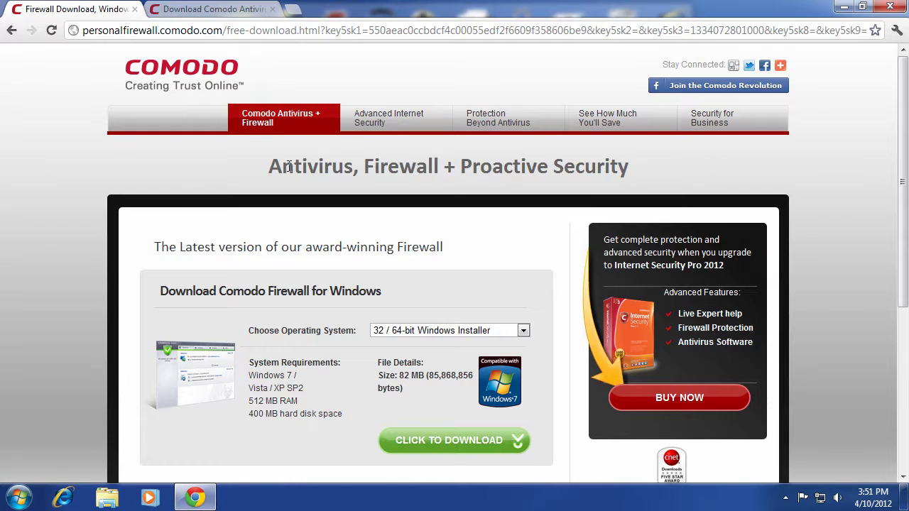
Close the Download Comodo Antivirus tab and look over the firewall download page
{"action": "left_click", "coordinate": [280, 9]}
{"action": "left_click", "coordinate": [272, 9]}
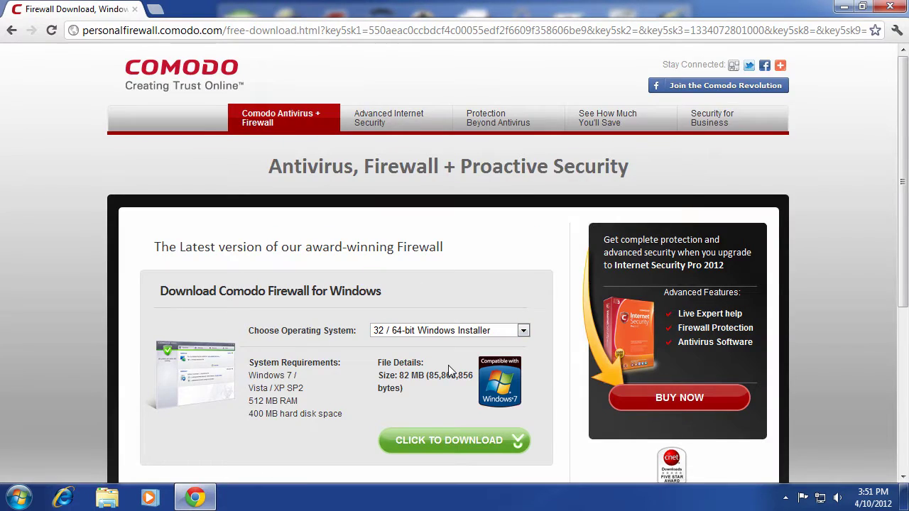
{"action": "scroll", "coordinate": [449, 370], "scroll_direction": "down", "scroll_amount": 3}
{"action": "scroll", "coordinate": [372, 203], "scroll_direction": "up", "scroll_amount": 2}
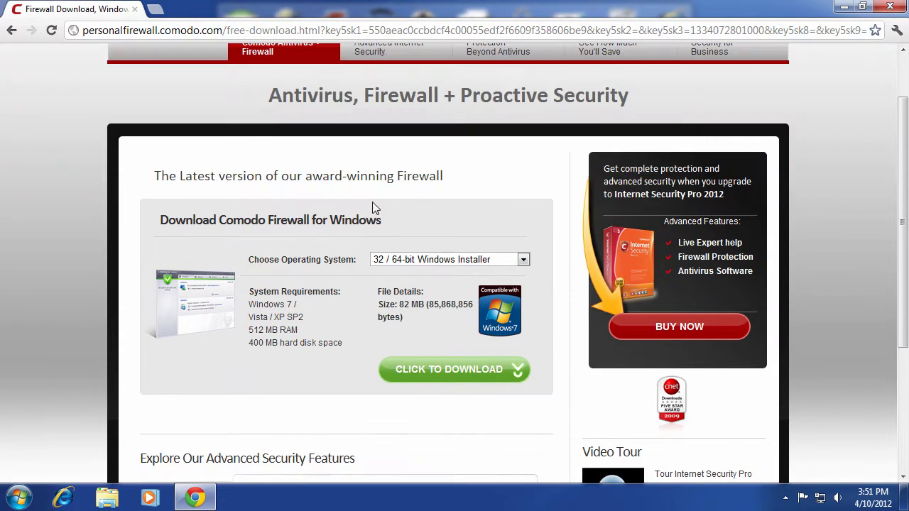
{"action": "left_click_drag", "start_coordinate": [276, 89], "coordinate": [642, 104]}
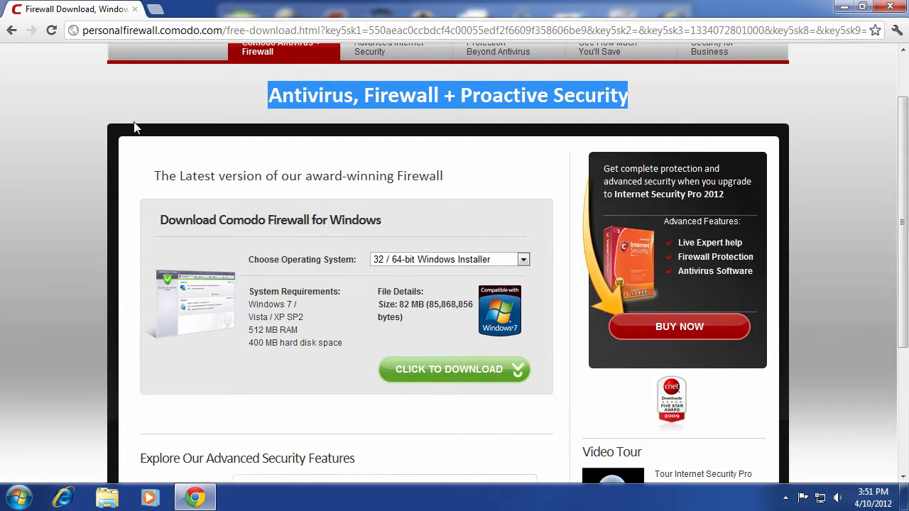
{"action": "left_click", "coordinate": [419, 182]}
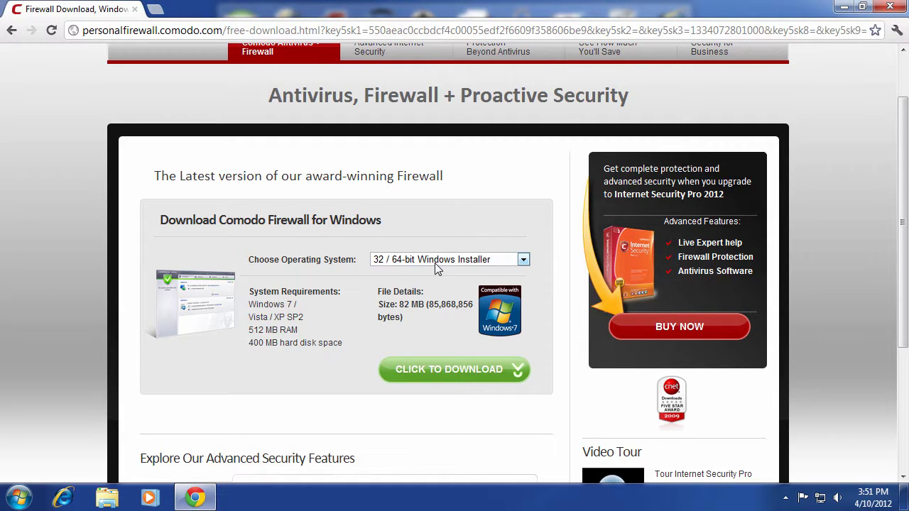
Keep the 32 / 64-bit Windows Installer option and download cfw_installer.exe
{"action": "left_click", "coordinate": [490, 260]}
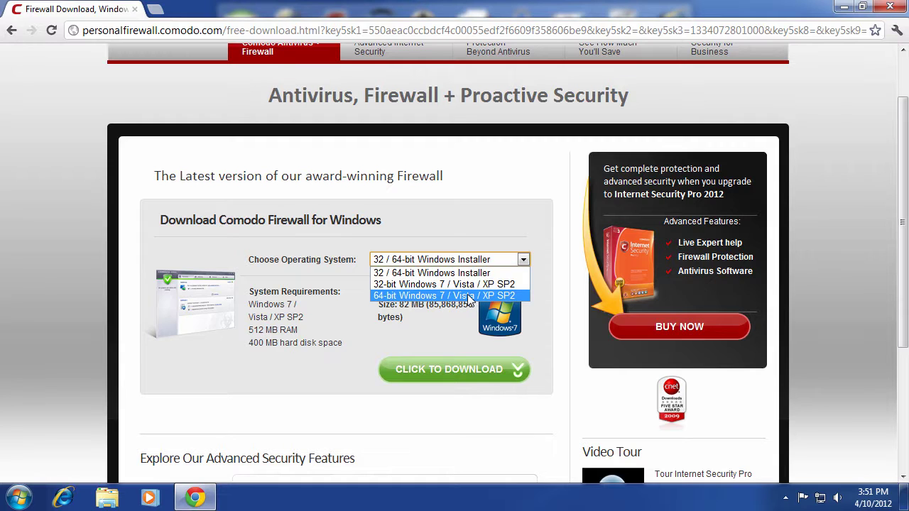
{"action": "left_click", "coordinate": [463, 272]}
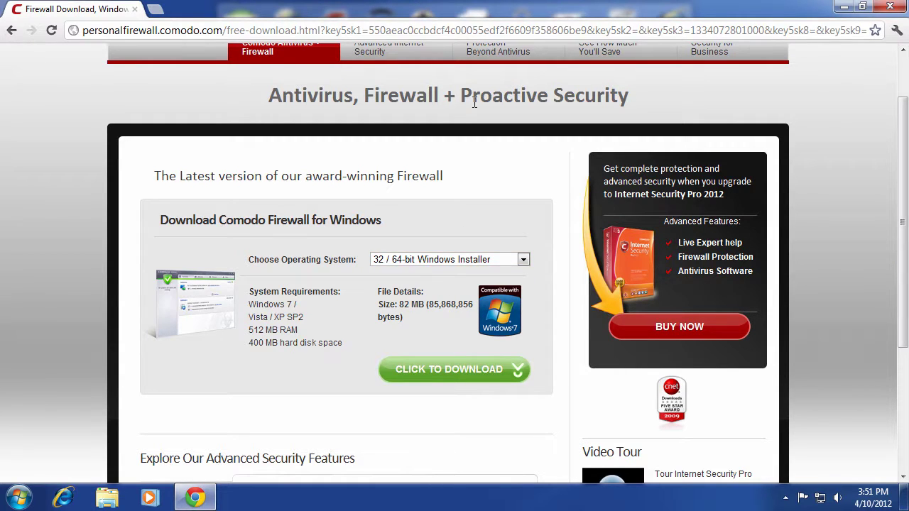
{"action": "left_click_drag", "start_coordinate": [463, 96], "coordinate": [633, 85]}
{"action": "left_click", "coordinate": [637, 122]}
{"action": "scroll", "coordinate": [437, 361], "scroll_direction": "down", "scroll_amount": 3}
{"action": "scroll", "coordinate": [466, 351], "scroll_direction": "up", "scroll_amount": 3}
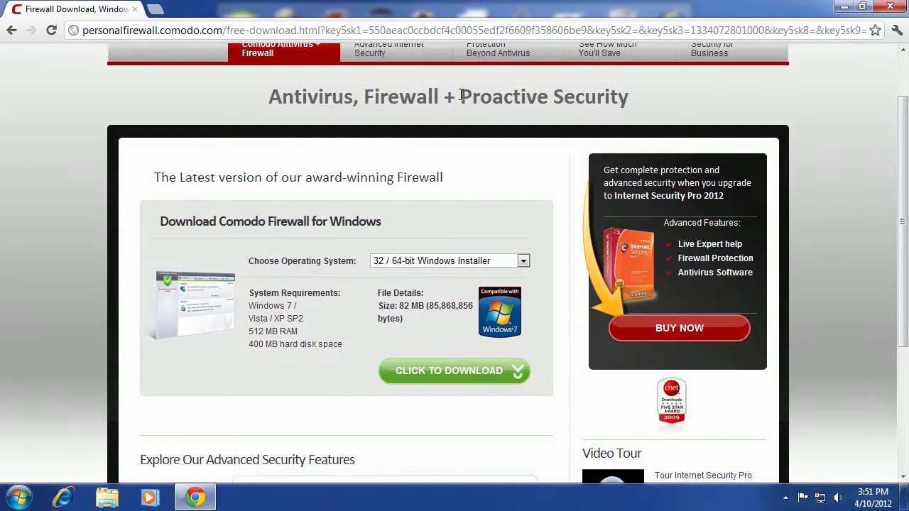
{"action": "left_click_drag", "start_coordinate": [462, 96], "coordinate": [638, 86]}
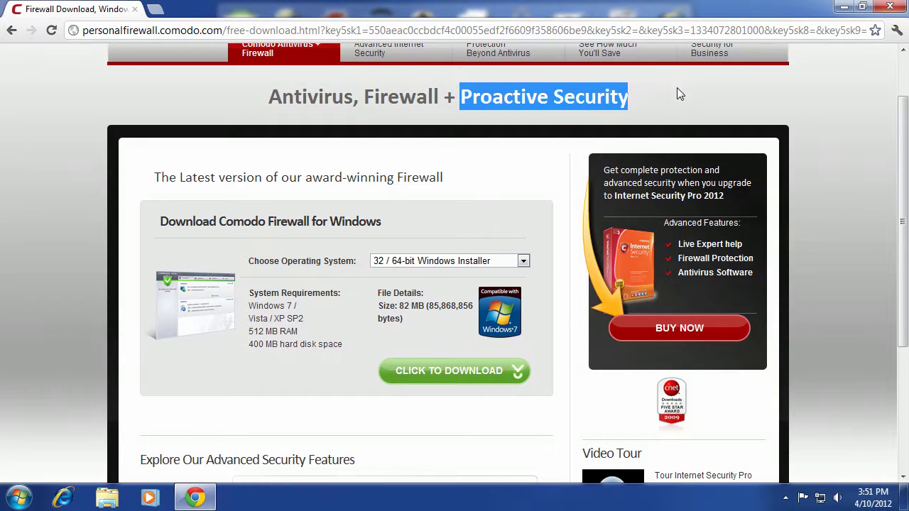
{"action": "left_click", "coordinate": [670, 95]}
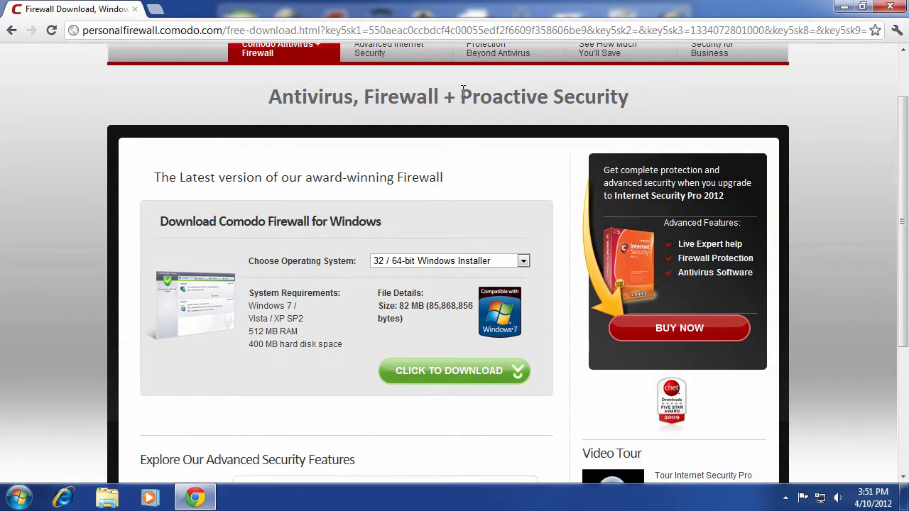
{"action": "left_click_drag", "start_coordinate": [461, 96], "coordinate": [635, 88]}
{"action": "left_click", "coordinate": [638, 91]}
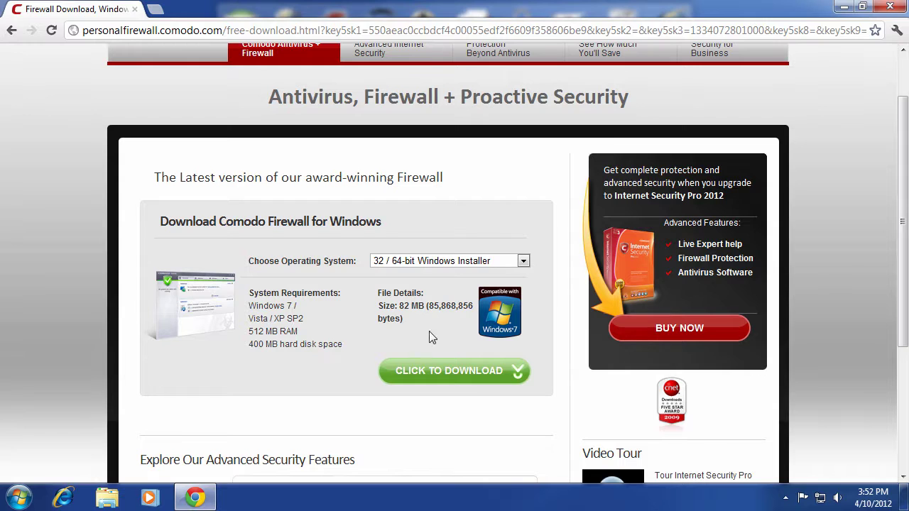
{"action": "left_click", "coordinate": [436, 369]}
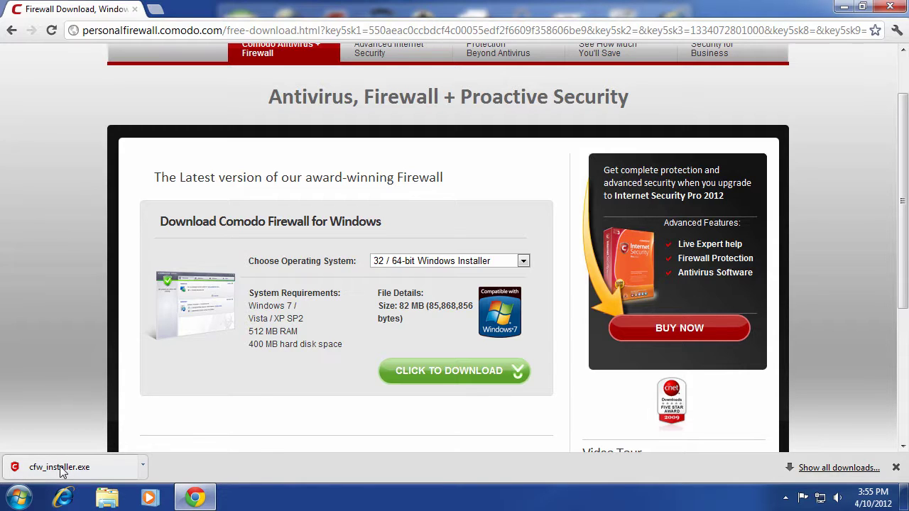
Open the finished cfw_installer.exe from Chrome's downloads bar
{"action": "left_click", "coordinate": [63, 468]}
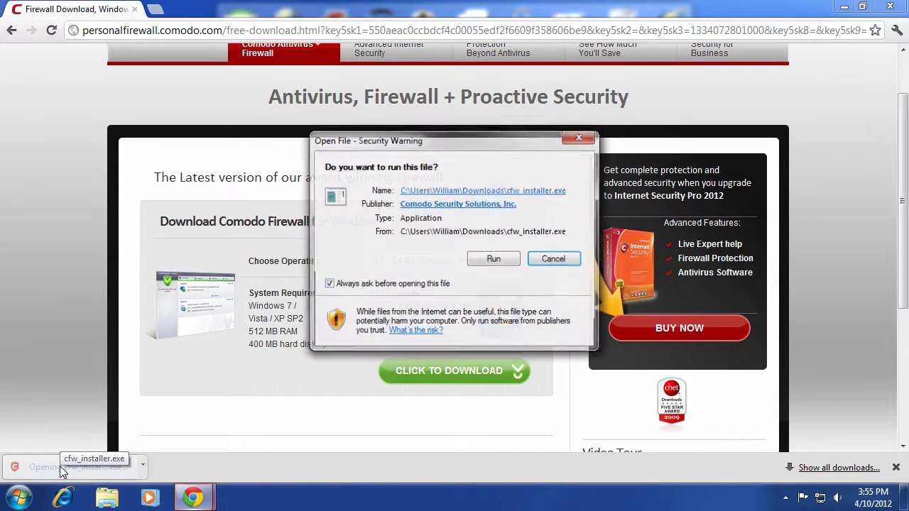
Run cfw_installer.exe, keep English (United States), and Agree and Install to complete installation
{"action": "left_click", "coordinate": [493, 260]}
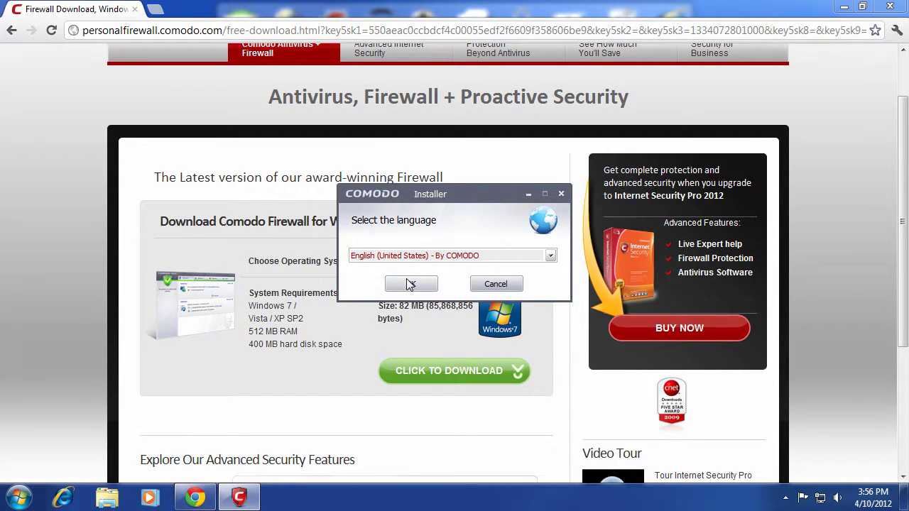
{"action": "left_click", "coordinate": [396, 257]}
{"action": "left_click", "coordinate": [387, 259]}
{"action": "left_click", "coordinate": [409, 285]}
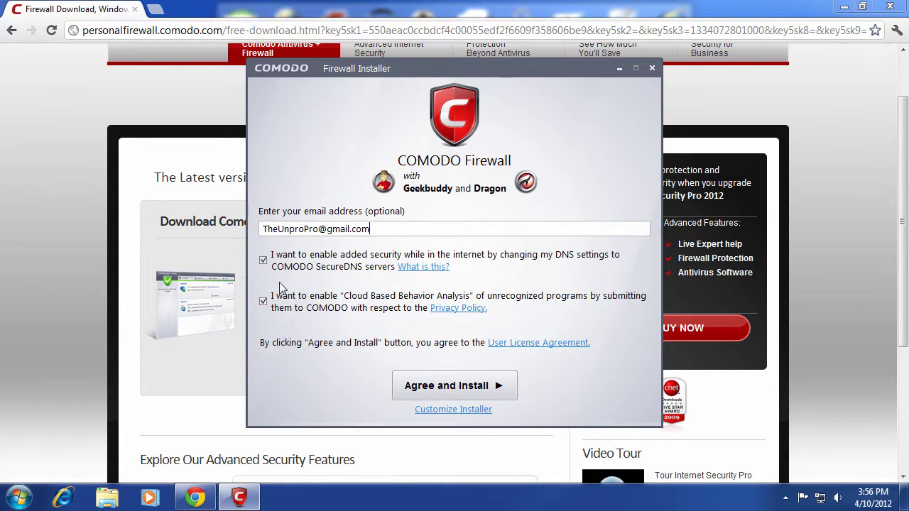
{"action": "left_click", "coordinate": [434, 390]}
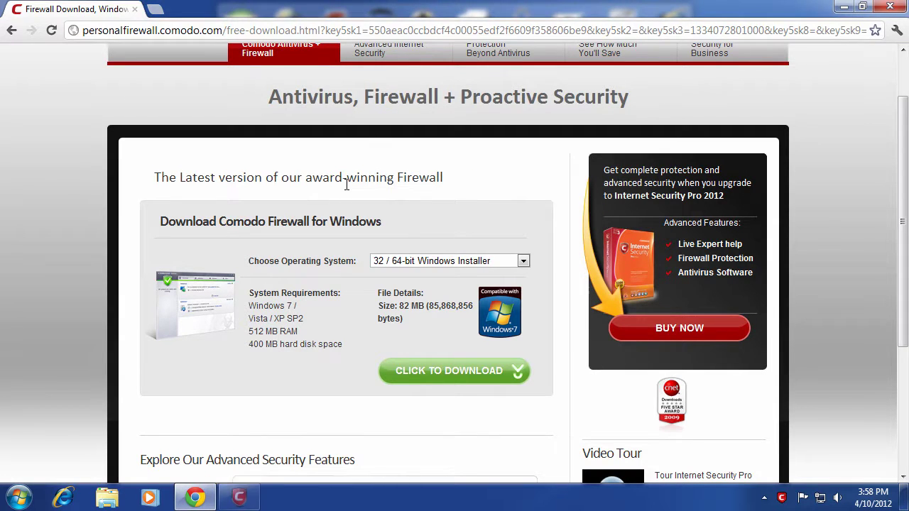
Bring up Comodo Firewall and classify the new wired network as 'I am at HOME'
{"action": "left_click", "coordinate": [239, 497]}
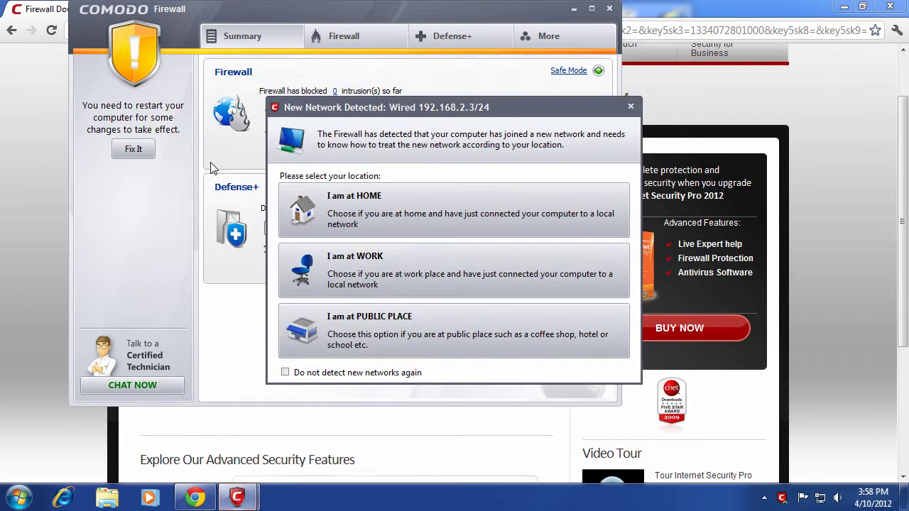
{"action": "left_click_drag", "start_coordinate": [465, 102], "coordinate": [524, 109]}
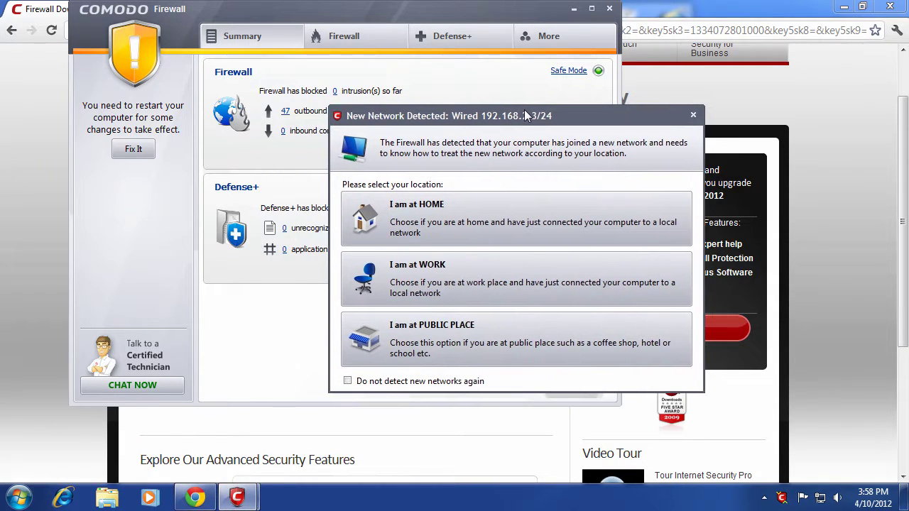
{"action": "left_click", "coordinate": [463, 210]}
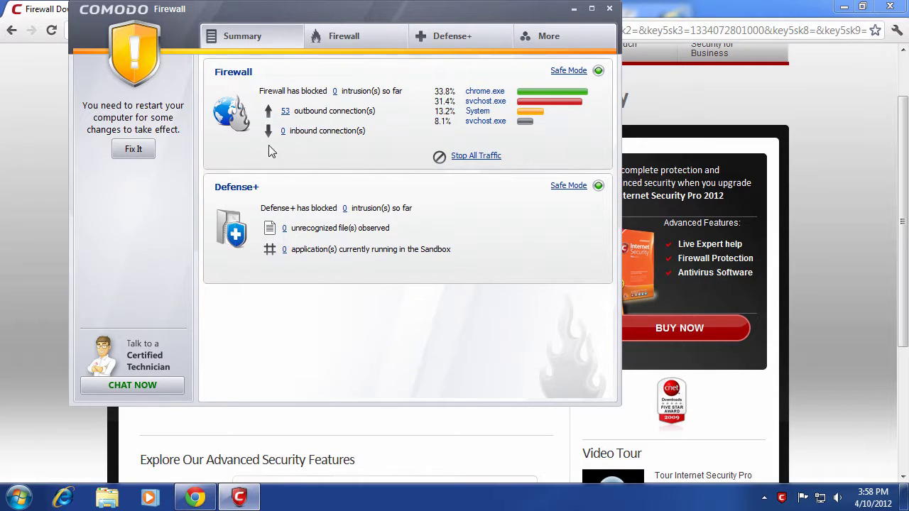
Decline making Internet Explorer the default browser and close the MSN window
{"action": "right_click", "coordinate": [782, 498]}
{"action": "left_click", "coordinate": [782, 498]}
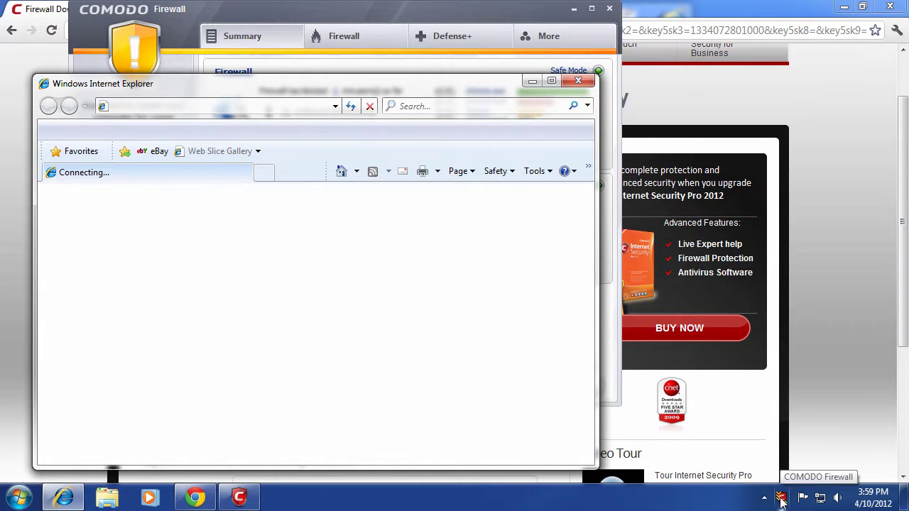
{"action": "left_click_drag", "start_coordinate": [268, 80], "coordinate": [333, 57]}
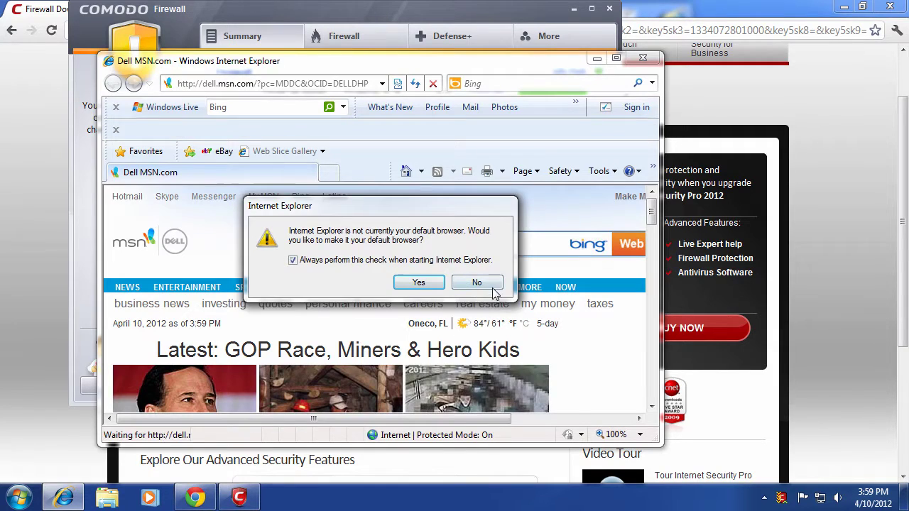
{"action": "left_click", "coordinate": [487, 287]}
{"action": "scroll", "coordinate": [497, 252], "scroll_direction": "down", "scroll_amount": 3}
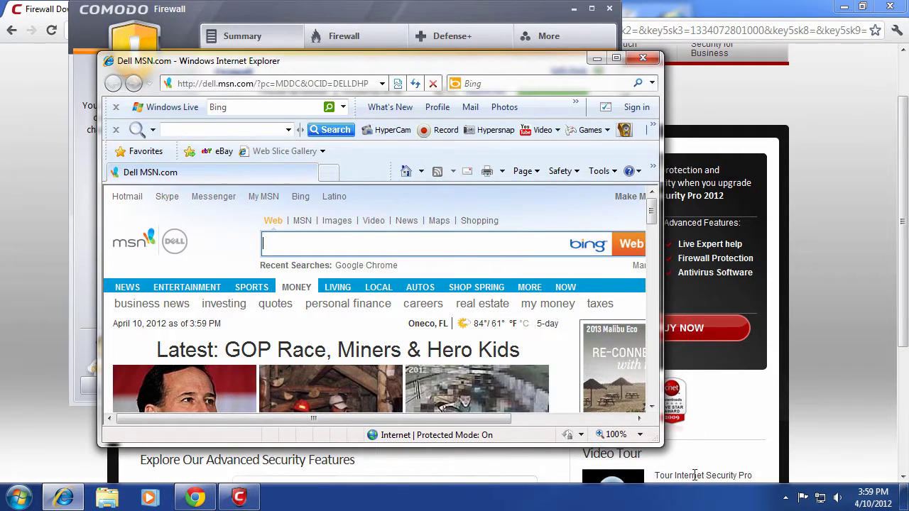
{"action": "left_click", "coordinate": [643, 57]}
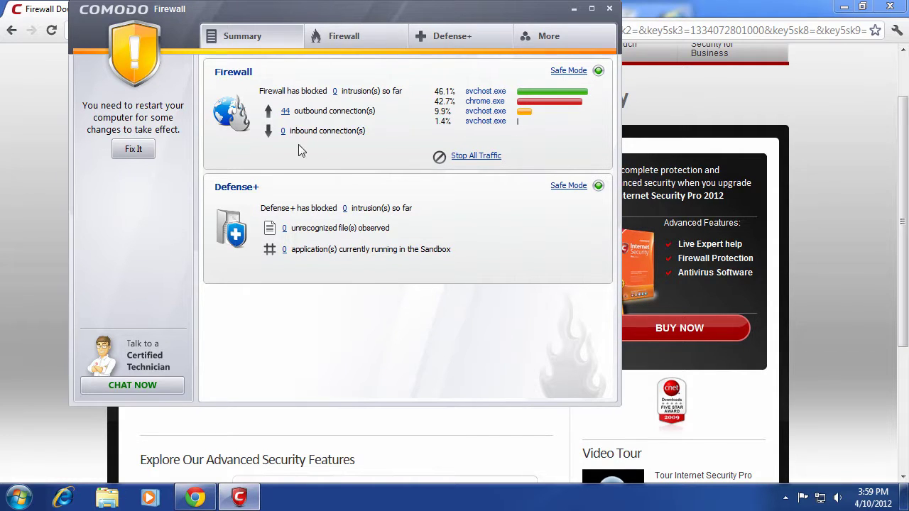
{"action": "left_click", "coordinate": [482, 103]}
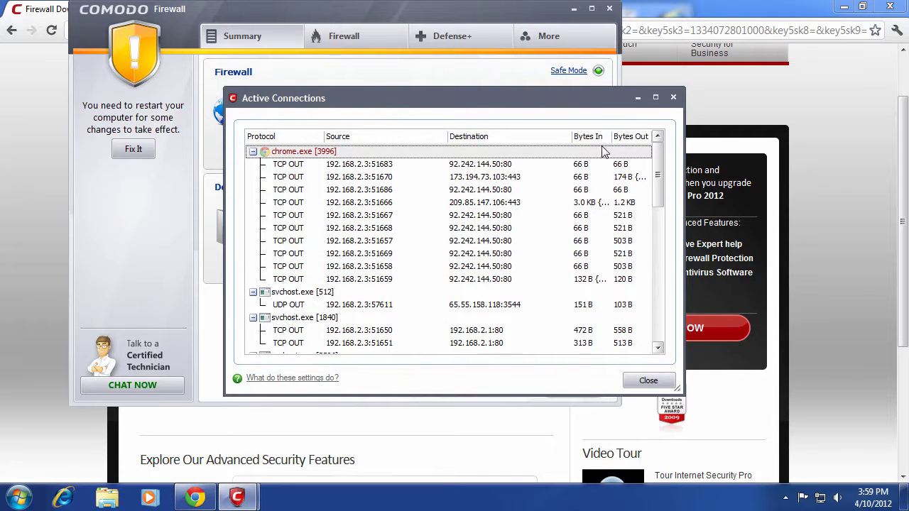
{"action": "scroll", "coordinate": [517, 310], "scroll_direction": "down", "scroll_amount": 4}
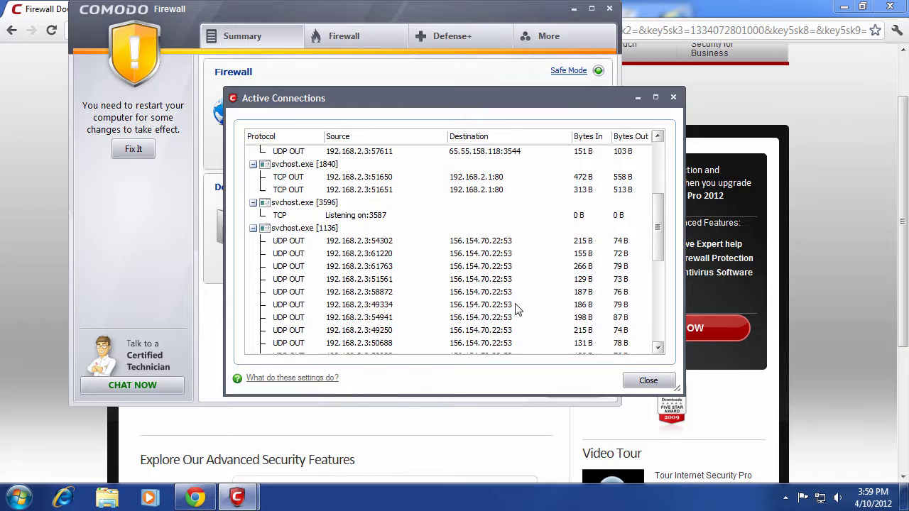
{"action": "scroll", "coordinate": [516, 309], "scroll_direction": "up", "scroll_amount": 5}
{"action": "left_click", "coordinate": [647, 380]}
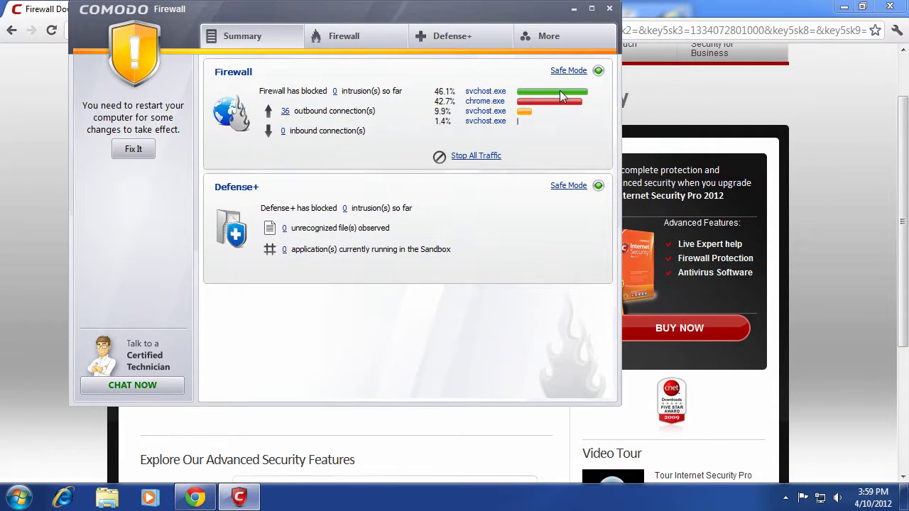
{"action": "left_click", "coordinate": [599, 72]}
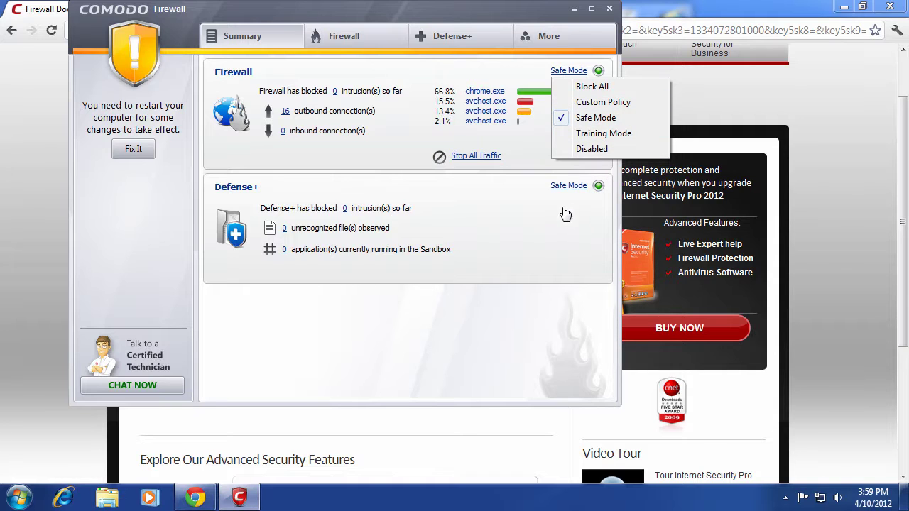
{"action": "left_click", "coordinate": [720, 443]}
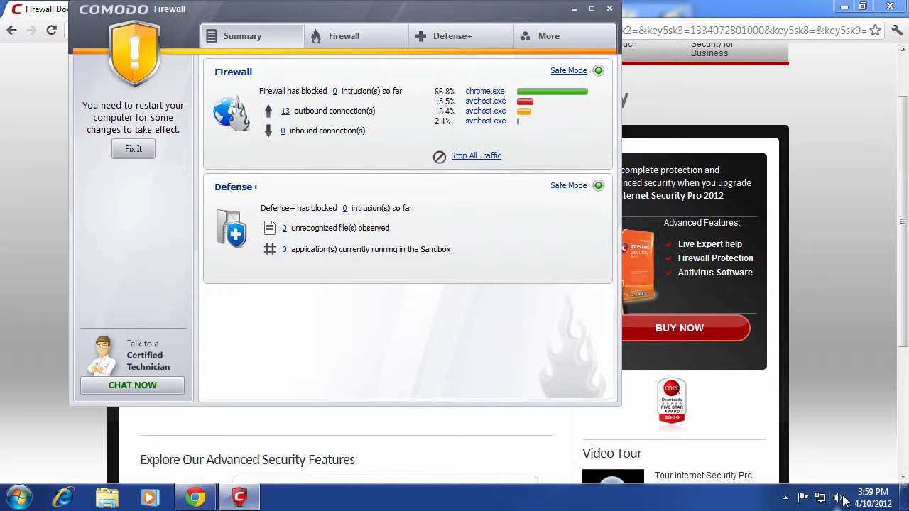
On the Firewall tab, browse the Active Connections list, then close it
{"action": "left_click", "coordinate": [368, 43]}
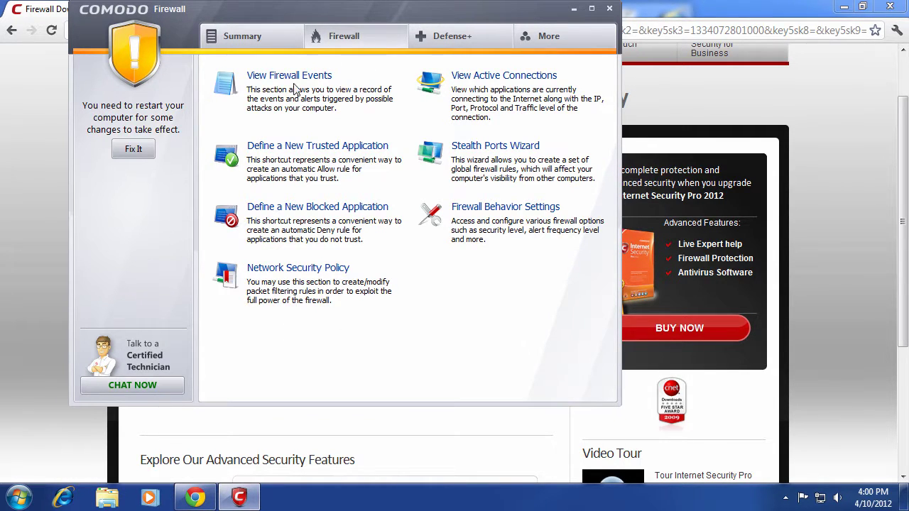
{"action": "left_click", "coordinate": [500, 76]}
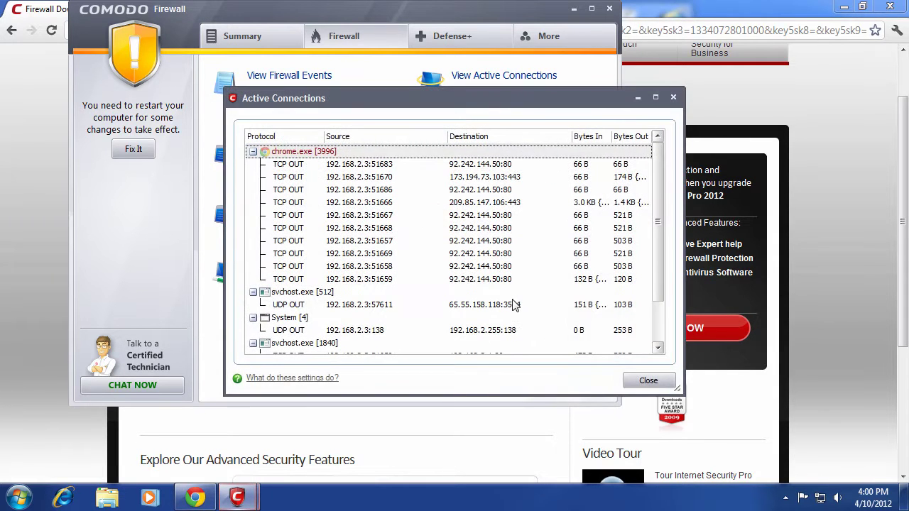
{"action": "scroll", "coordinate": [465, 250], "scroll_direction": "down", "scroll_amount": 2}
{"action": "scroll", "coordinate": [476, 256], "scroll_direction": "up", "scroll_amount": 2}
{"action": "scroll", "coordinate": [483, 260], "scroll_direction": "down", "scroll_amount": 1}
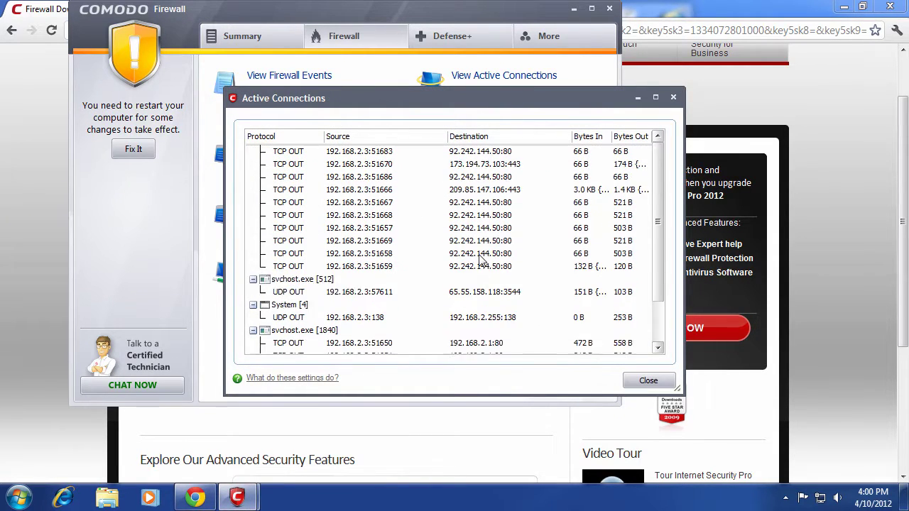
{"action": "scroll", "coordinate": [483, 259], "scroll_direction": "up", "scroll_amount": 1}
{"action": "left_click", "coordinate": [648, 381]}
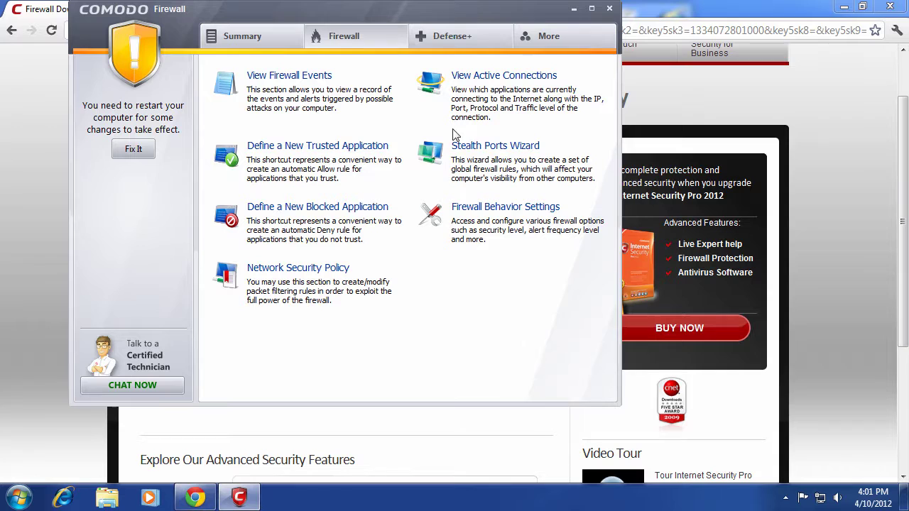
Cancel out of Firewall Behavior Settings unchanged, then show the Defense+ tasks page
{"action": "left_click", "coordinate": [506, 210]}
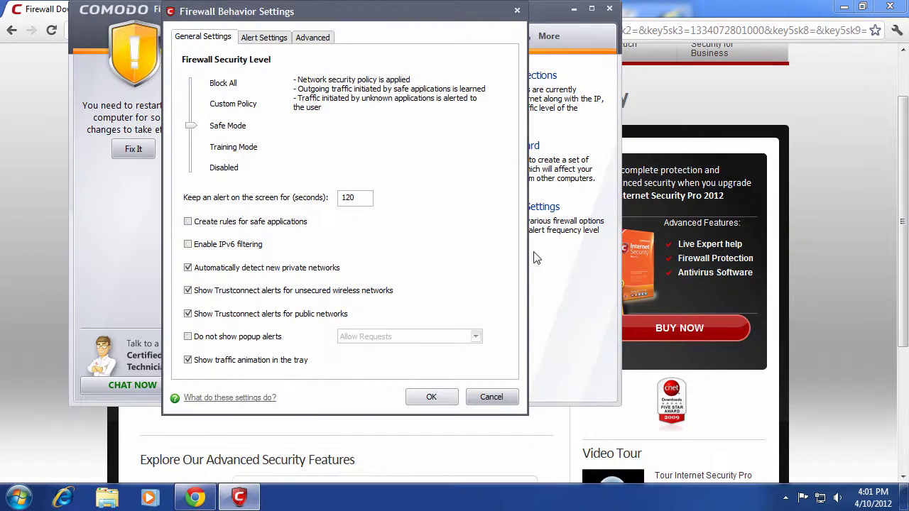
{"action": "left_click", "coordinate": [486, 402]}
{"action": "left_click", "coordinate": [450, 39]}
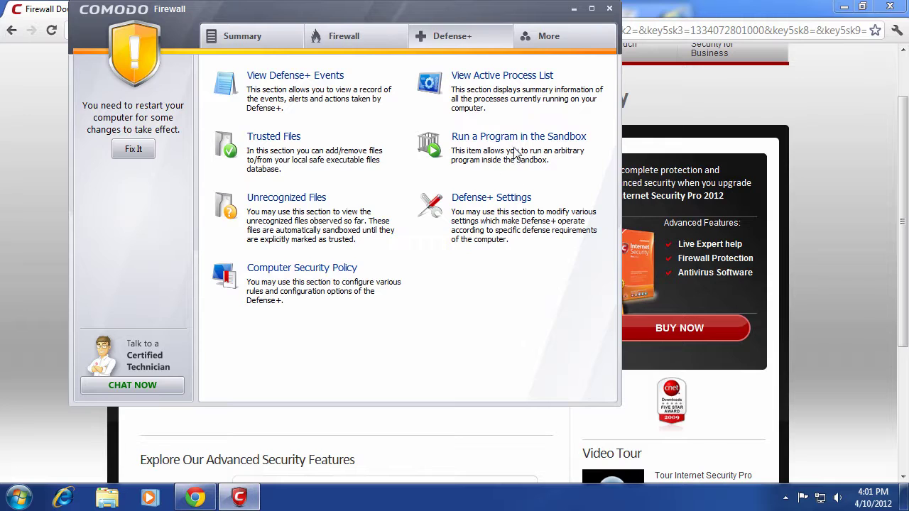
Show the More page (Preferences, Diagnostics, Help, About) and move the Comodo window down-right
{"action": "left_click", "coordinate": [544, 36]}
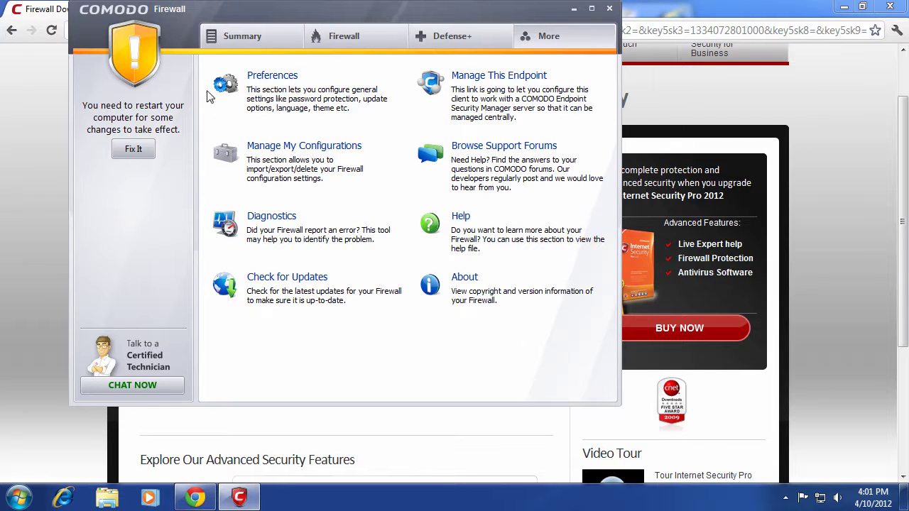
{"action": "left_click_drag", "start_coordinate": [365, 6], "coordinate": [435, 38]}
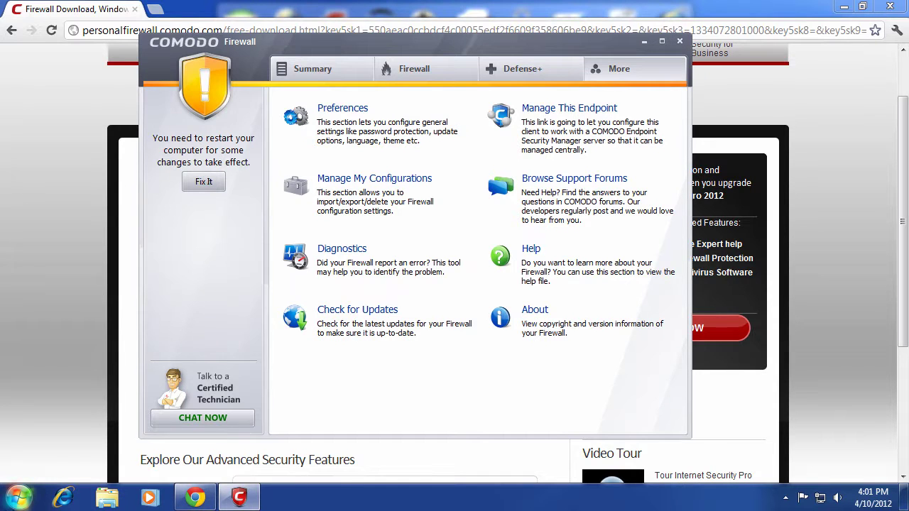
{"action": "left_click", "coordinate": [18, 497]}
Search the Start menu for 'Comod' and launch Comodo Dragon from the Programs results
{"action": "type", "text": "antiv"}
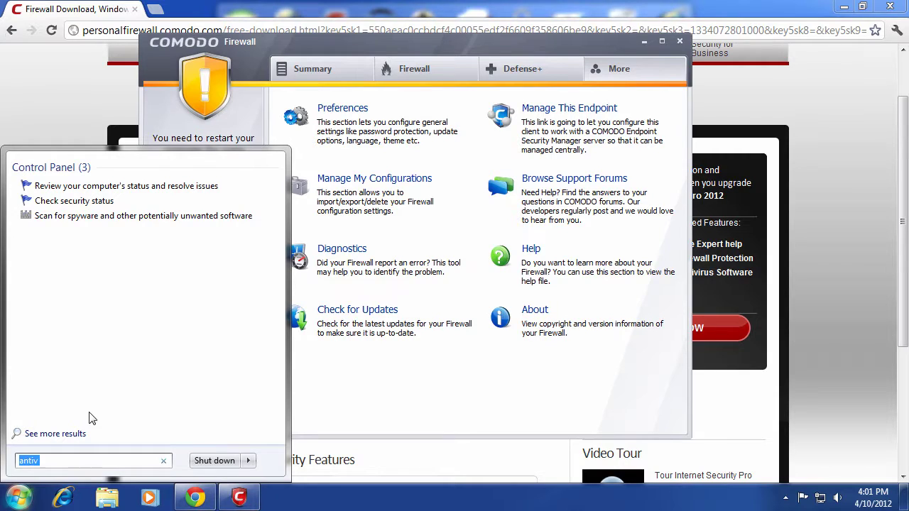
{"action": "type", "text": "Comod"}
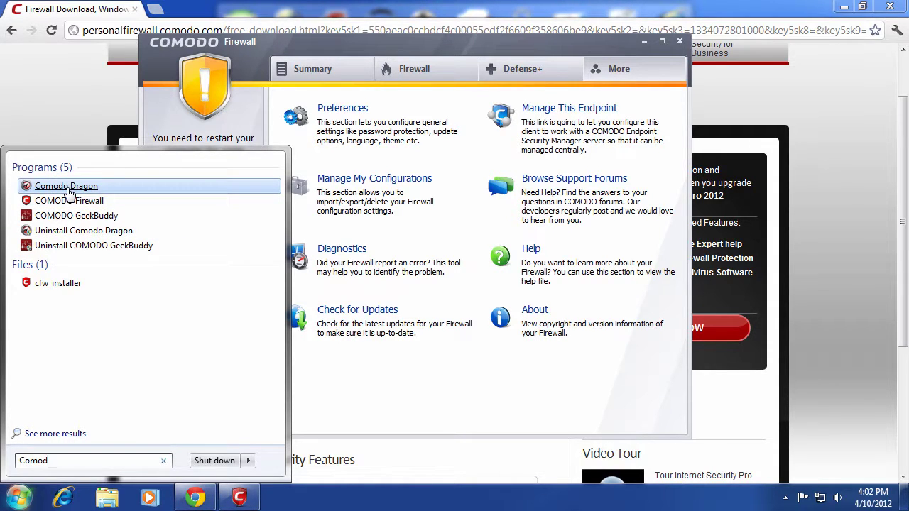
{"action": "left_click", "coordinate": [67, 186]}
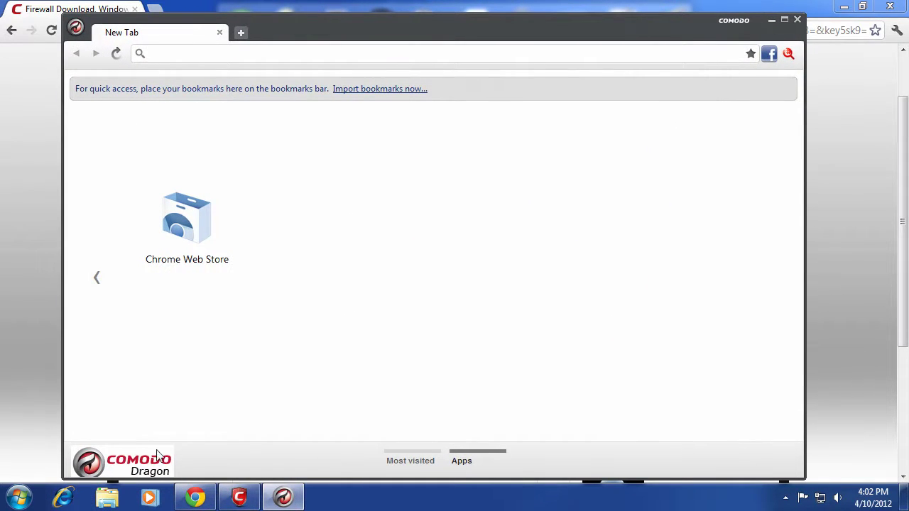
Flip the Dragon New Tab page between Most visited and Apps, then close the browser window
{"action": "left_click", "coordinate": [104, 280]}
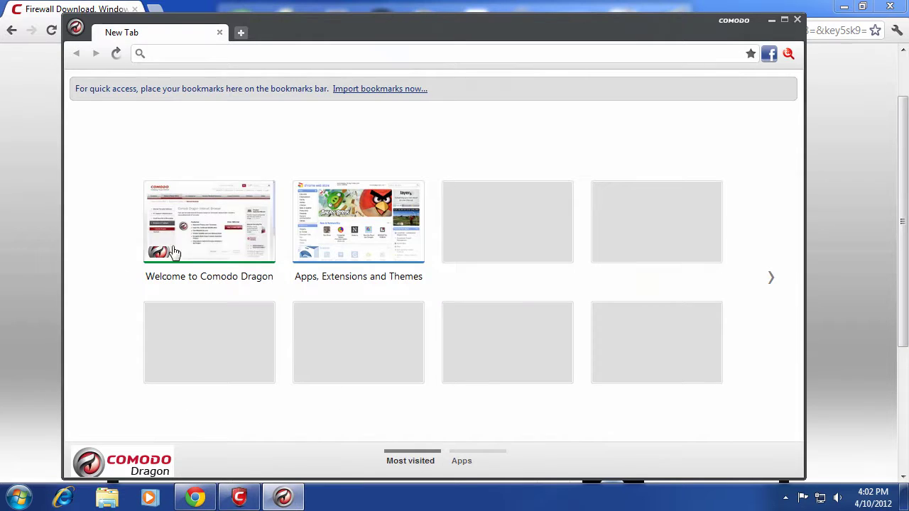
{"action": "left_click", "coordinate": [771, 272]}
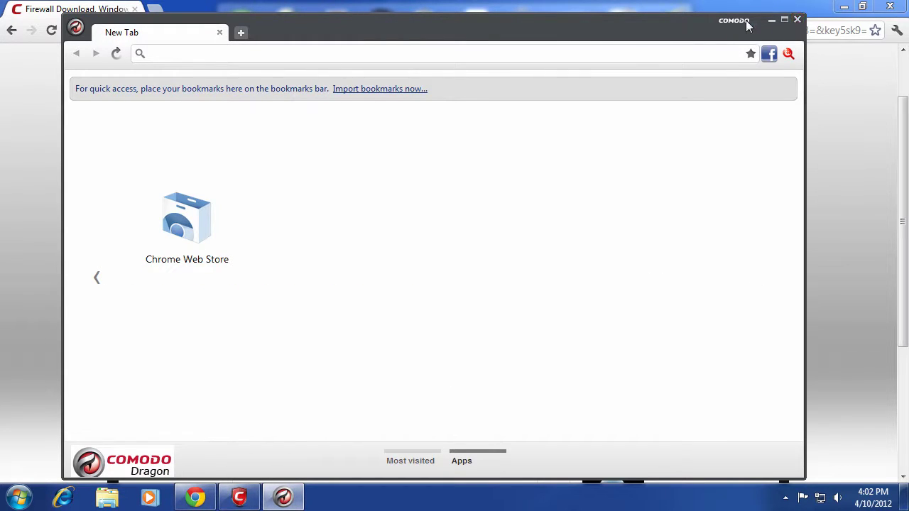
{"action": "left_click", "coordinate": [797, 20]}
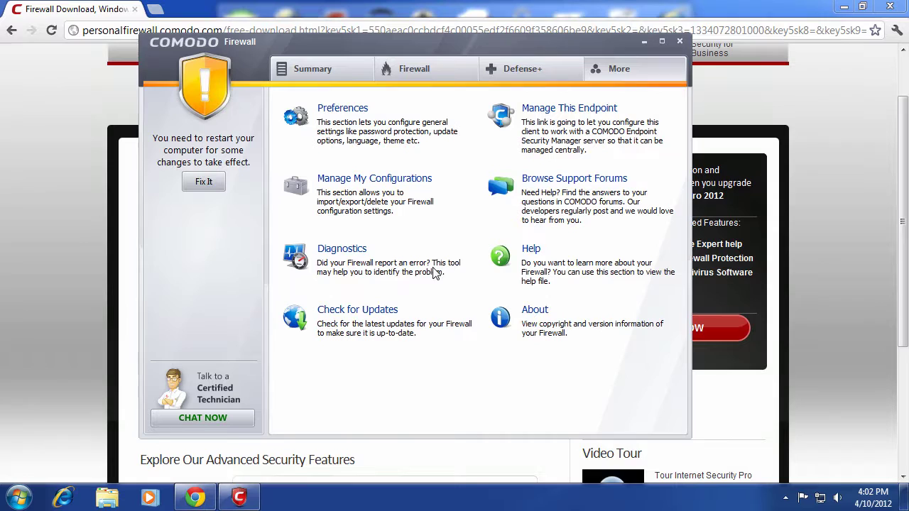
Switch Comodo Firewall back to Summary, showing 12 outbound connections led by chrome.exe at 60.4%
{"action": "left_click", "coordinate": [314, 76]}
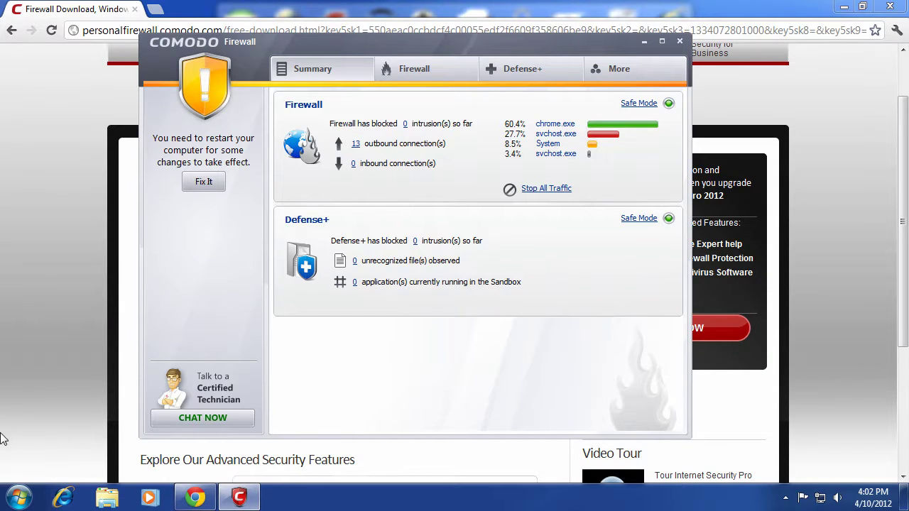
{"action": "left_click", "coordinate": [5, 494]}
{"action": "left_click", "coordinate": [6, 494]}
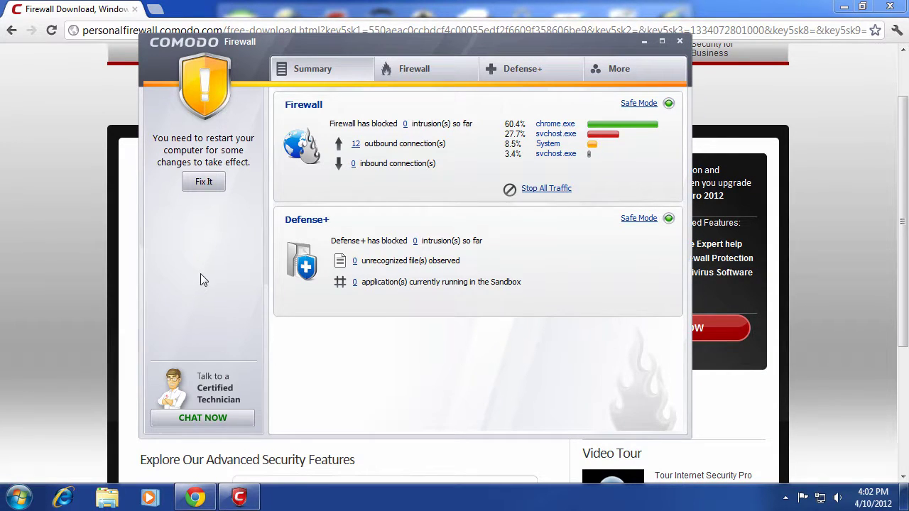